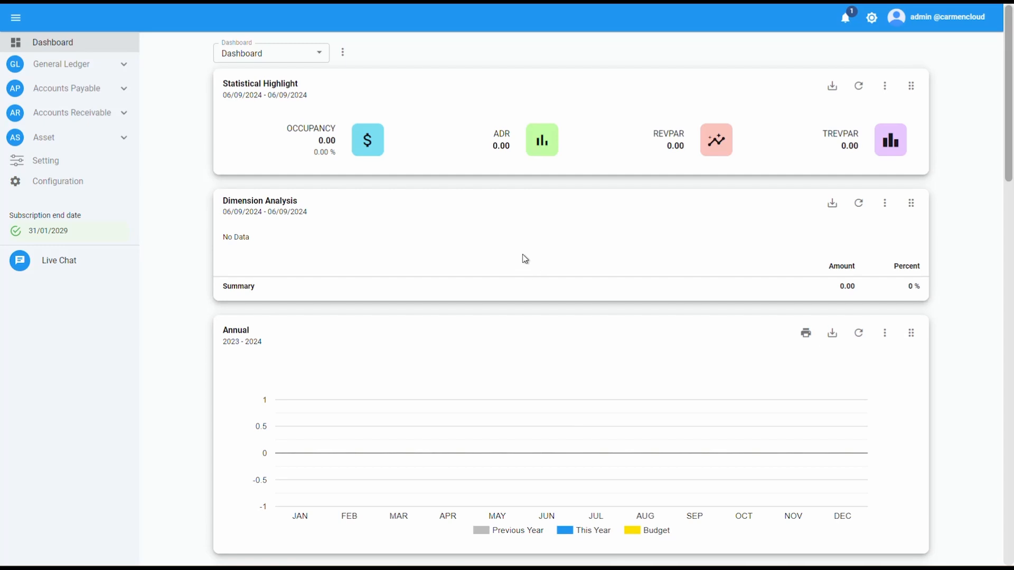
# - Add a new Accounts Payable payment dated 05/09/2024 for vendor C001, Carmen Telecomunication Co.,Ltd
pyautogui.click(102, 91)
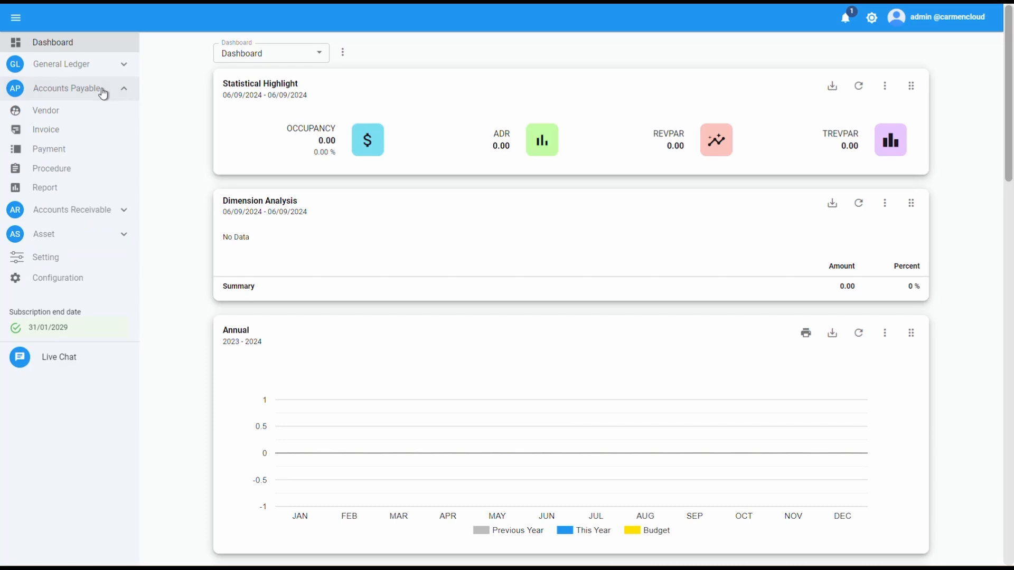
pyautogui.click(69, 157)
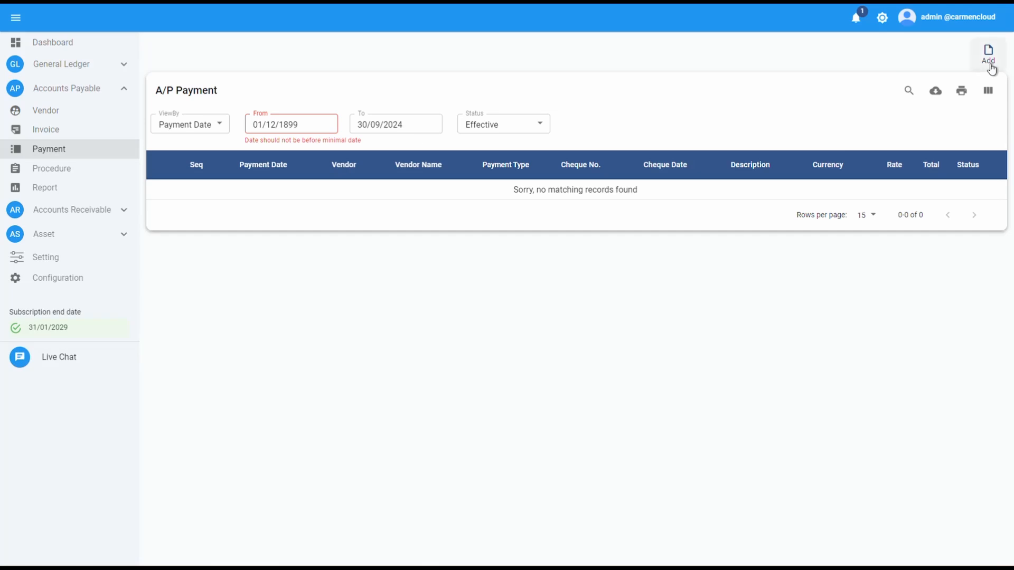
pyautogui.click(989, 59)
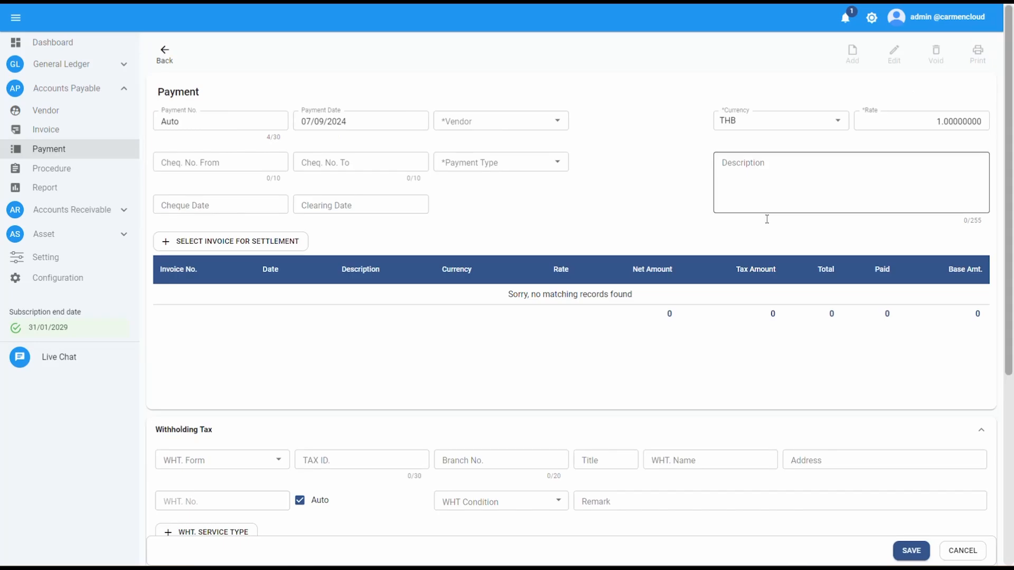
pyautogui.click(380, 118)
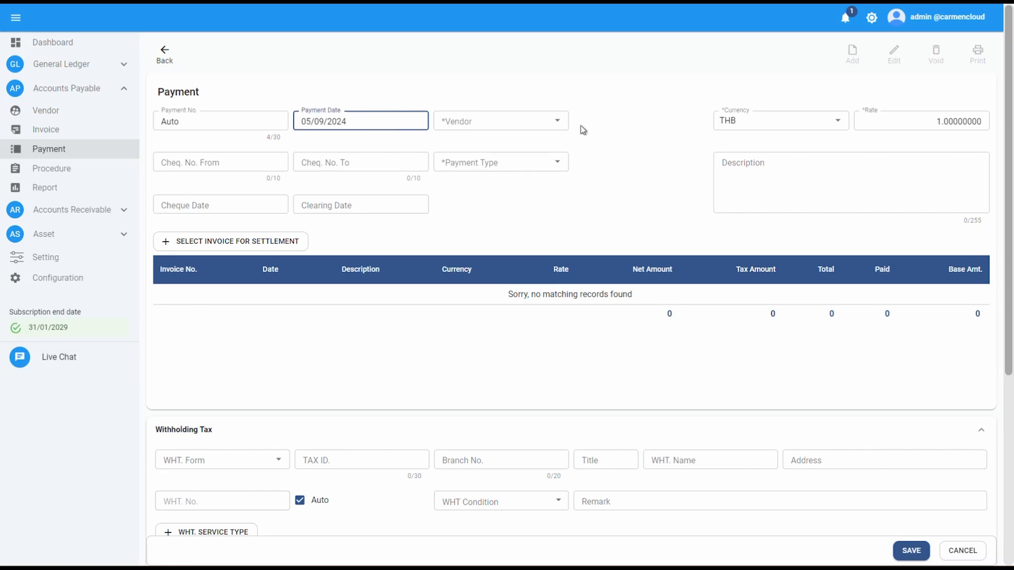
pyautogui.click(550, 120)
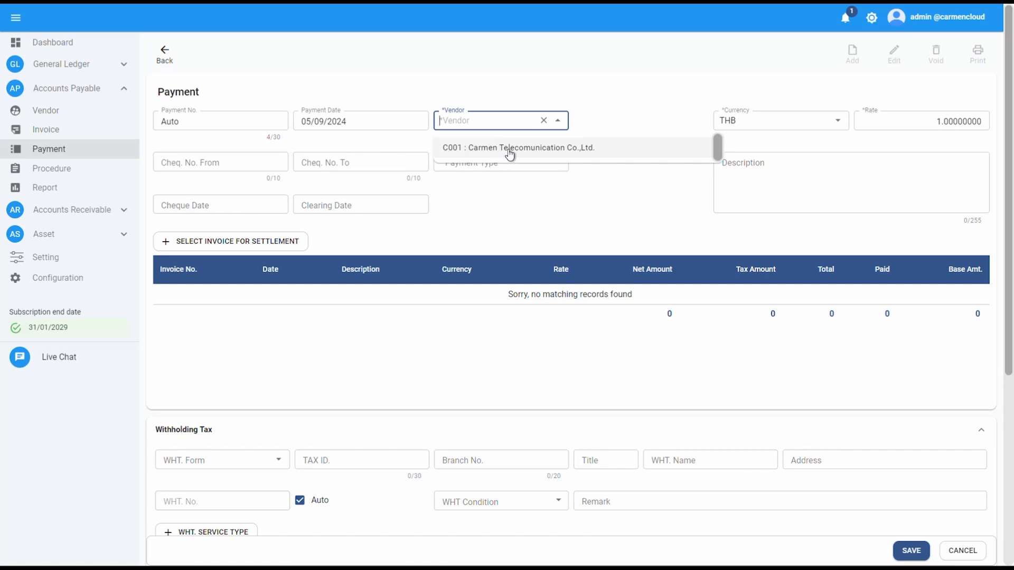
pyautogui.click(510, 154)
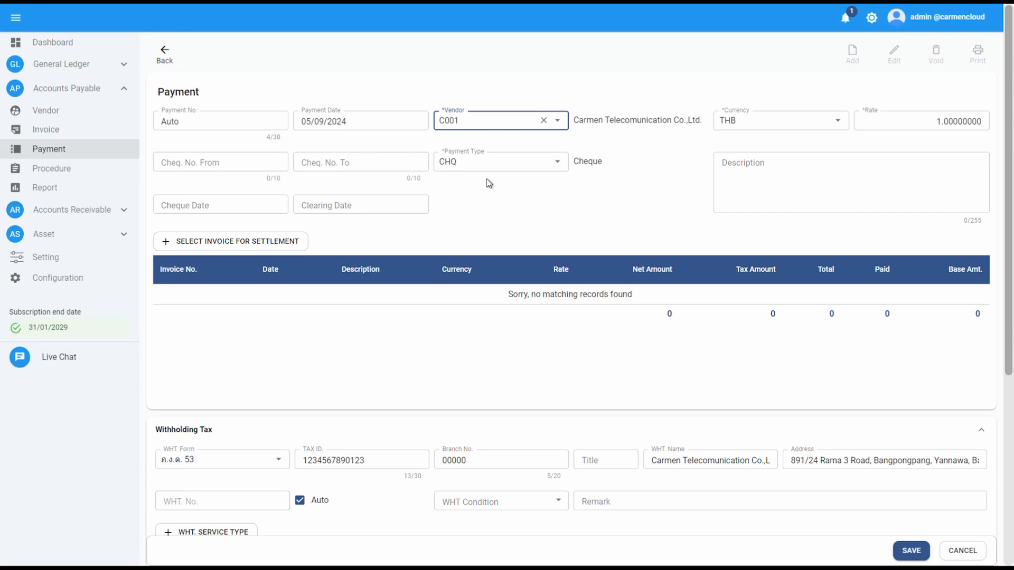
# - Enter starting cheque number 1202405, cheque date 16/09/2024 and the description "Payment for Telephone Fee of Jul and Aug 2024"
pyautogui.click(203, 165)
pyautogui.write('12')
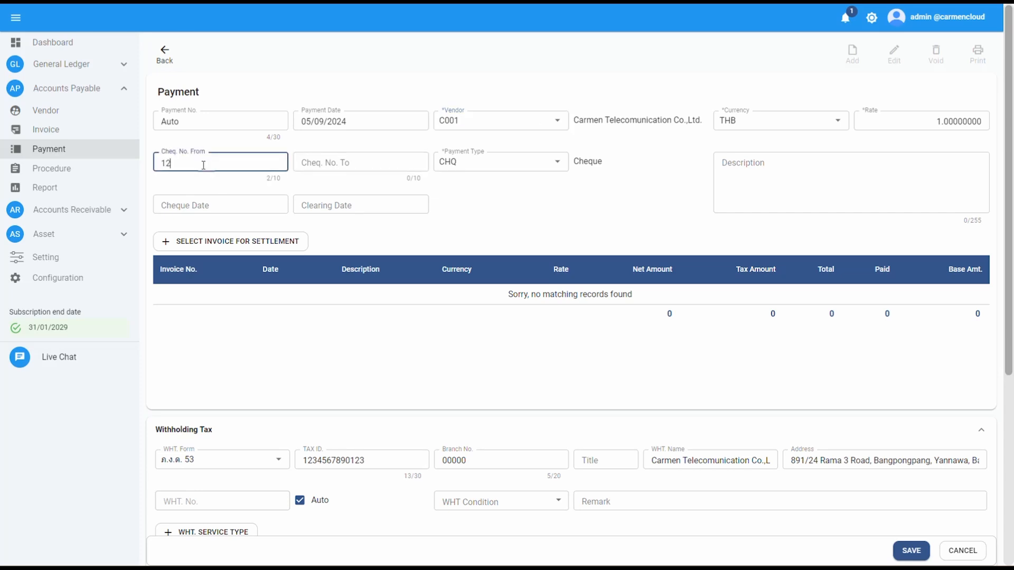
pyautogui.write('02405')
pyautogui.click(190, 205)
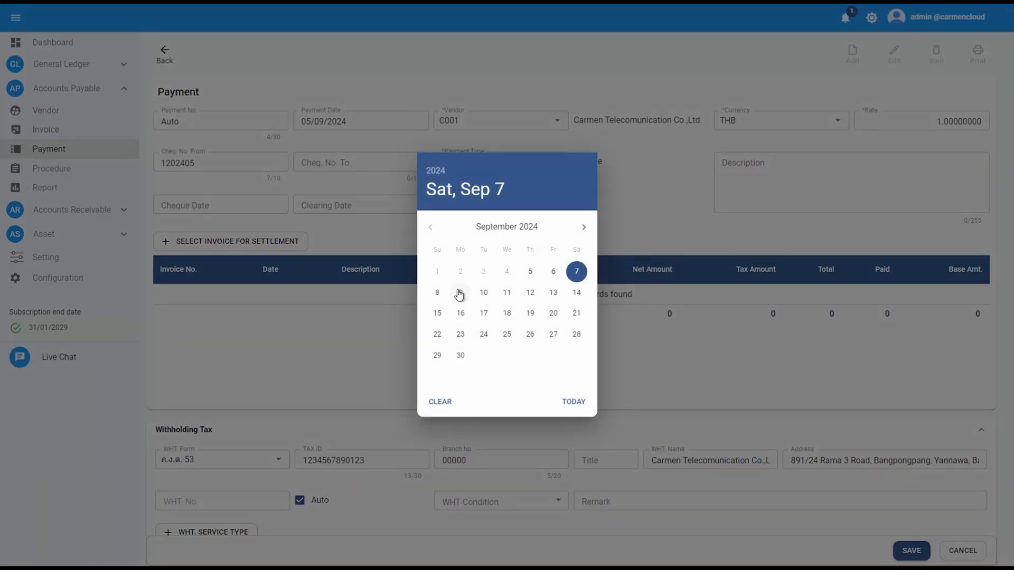
pyautogui.click(461, 313)
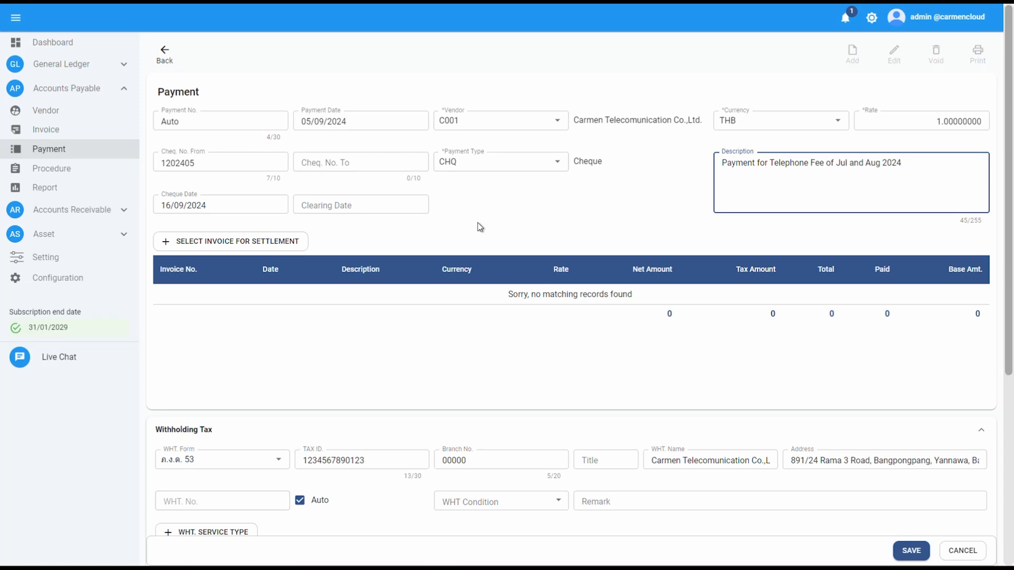
# - Add invoices IV24070001 and IV24080001 for settlement, paying IV24070001 in full and setting the paid amount of IV24080001 to 2,140.00
pyautogui.click(239, 242)
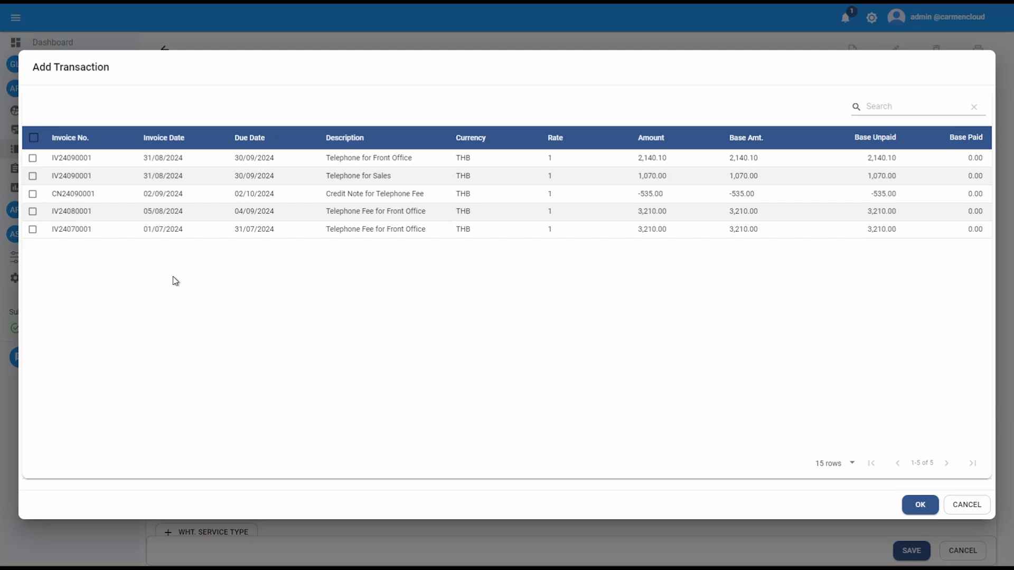
pyautogui.click(33, 230)
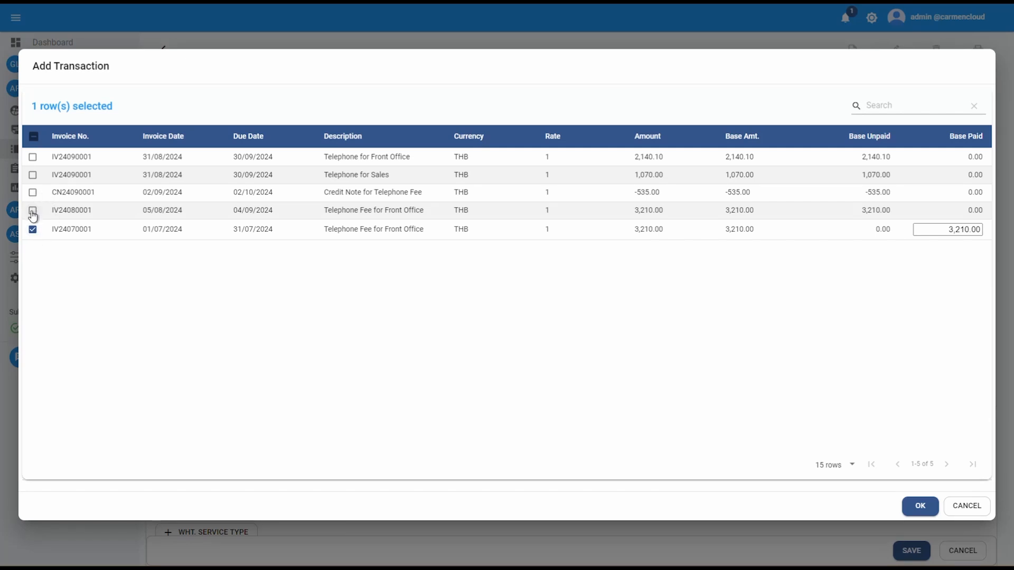
pyautogui.click(33, 212)
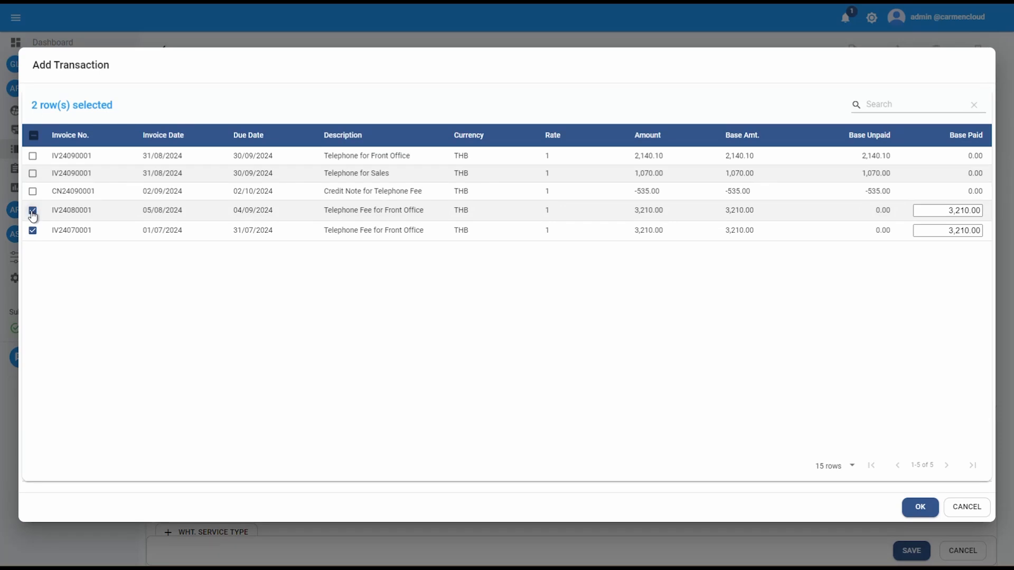
pyautogui.click(943, 212)
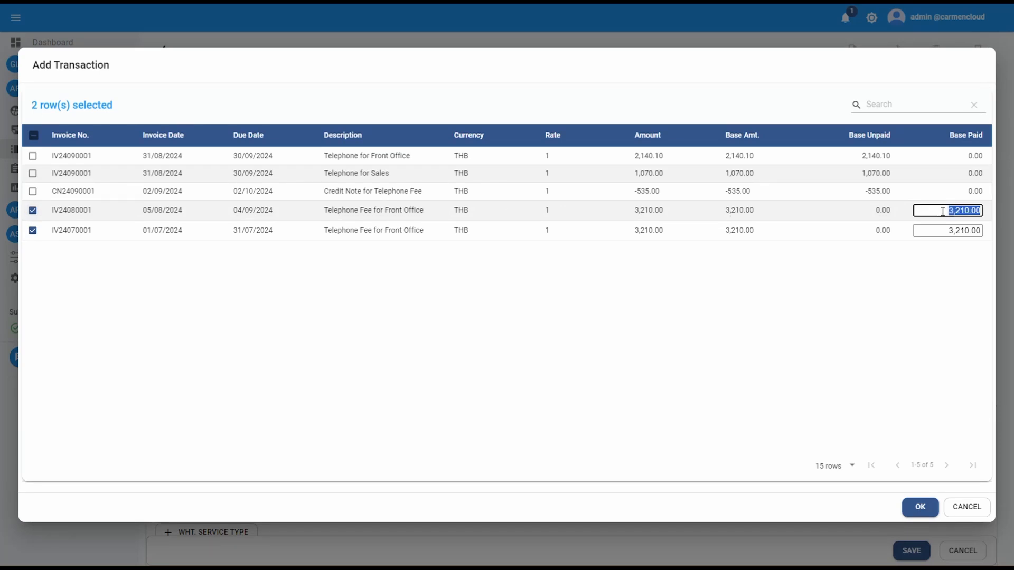
pyautogui.write('2,000')
pyautogui.click(937, 231)
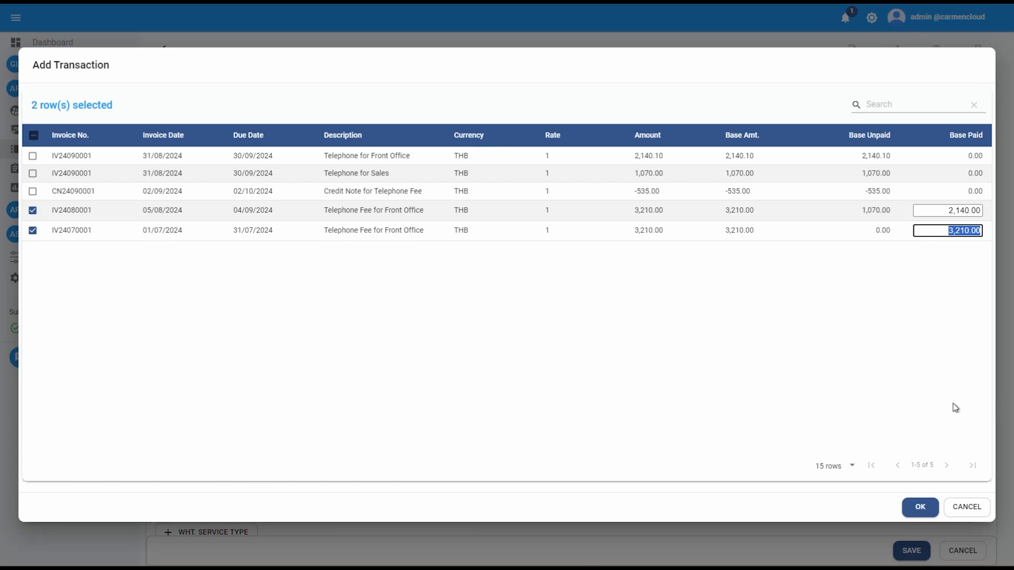
pyautogui.click(921, 508)
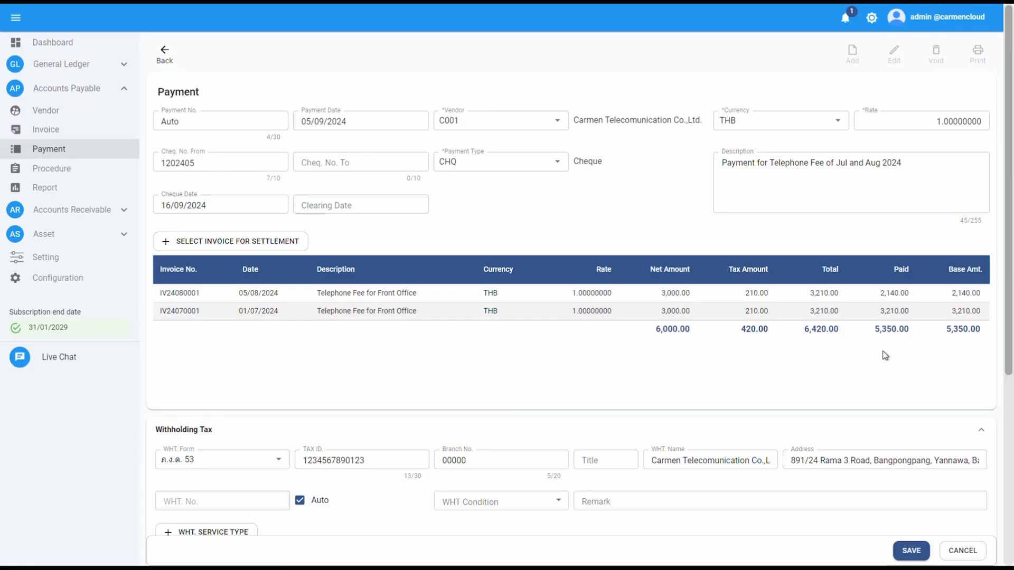
# - Set the withholding tax condition to "1 : หัก ณ ที่จ่าย" and add service type 02 (ค่าเช่า) at 5.00% on 5,000.00
pyautogui.moveTo(1010, 103); pyautogui.dragTo(1001, 270)
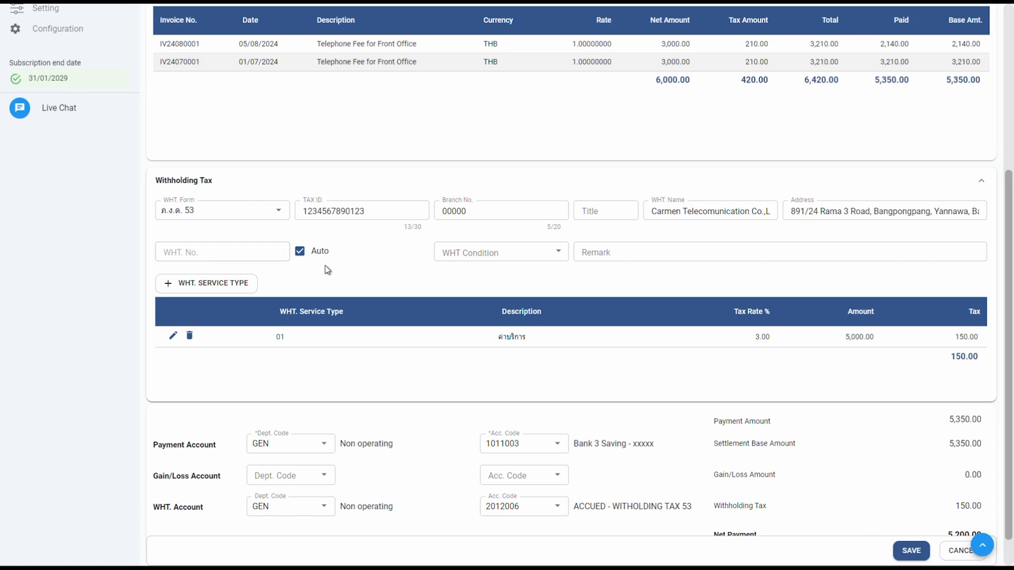
pyautogui.click(501, 255)
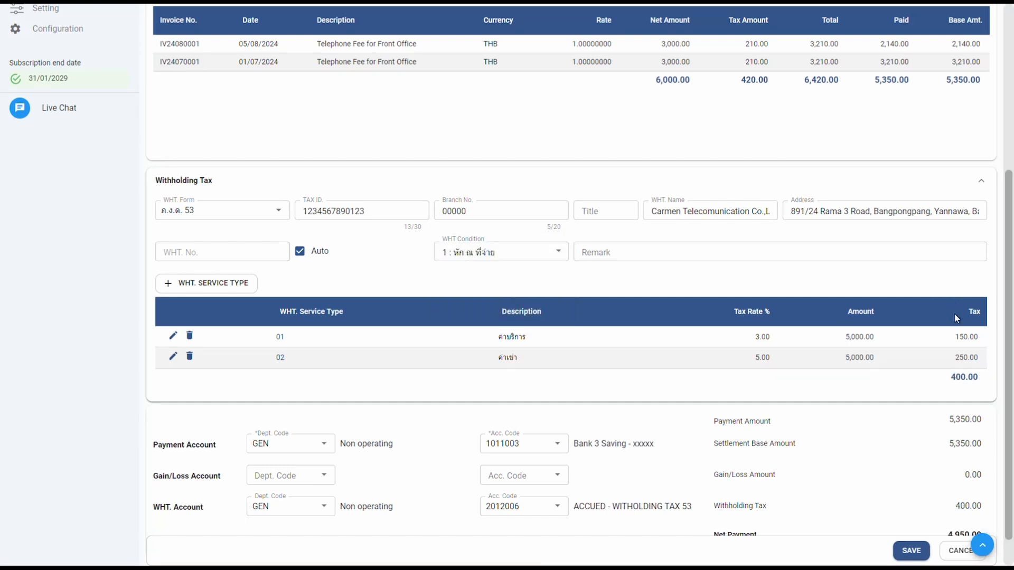
# - Save the telephone fee payment and close the confirmation message
pyautogui.scroll(-1, 1012, 387)
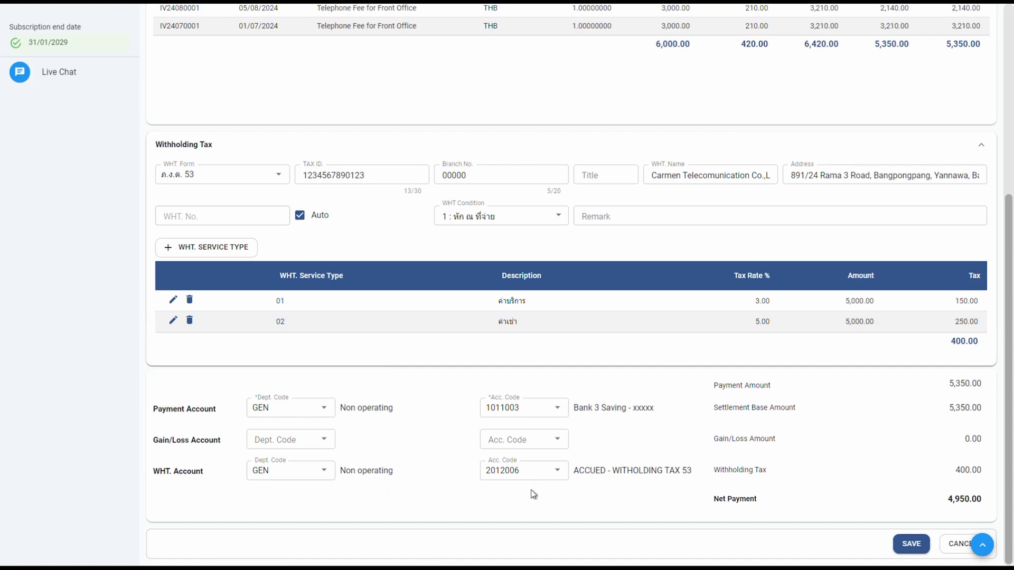
pyautogui.click(906, 544)
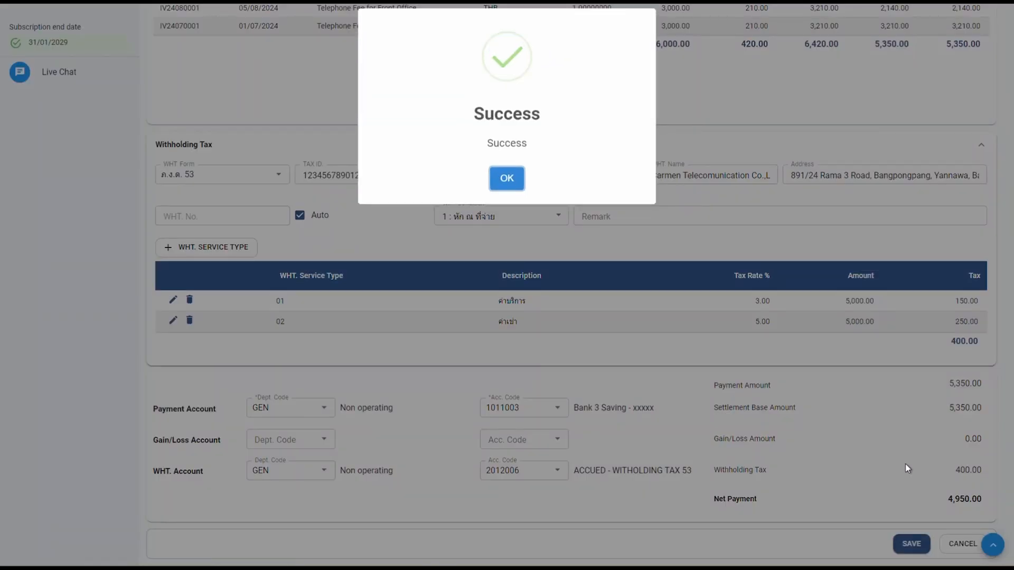
pyautogui.click(507, 179)
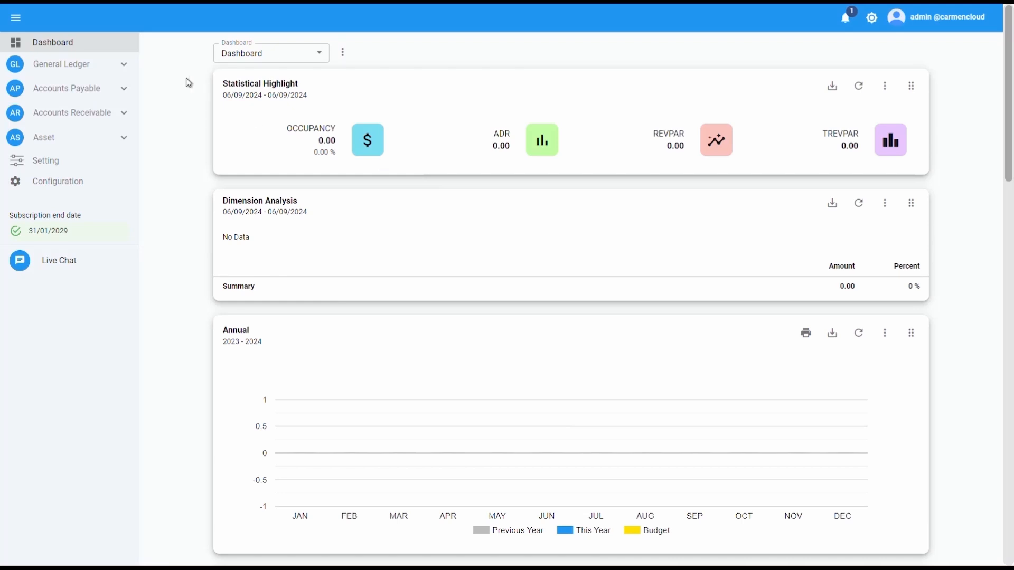
# - Add another Accounts Payable payment dated 06/09/2024 for vendor C001, Carmen Telecomunication Co.,Ltd
pyautogui.click(115, 93)
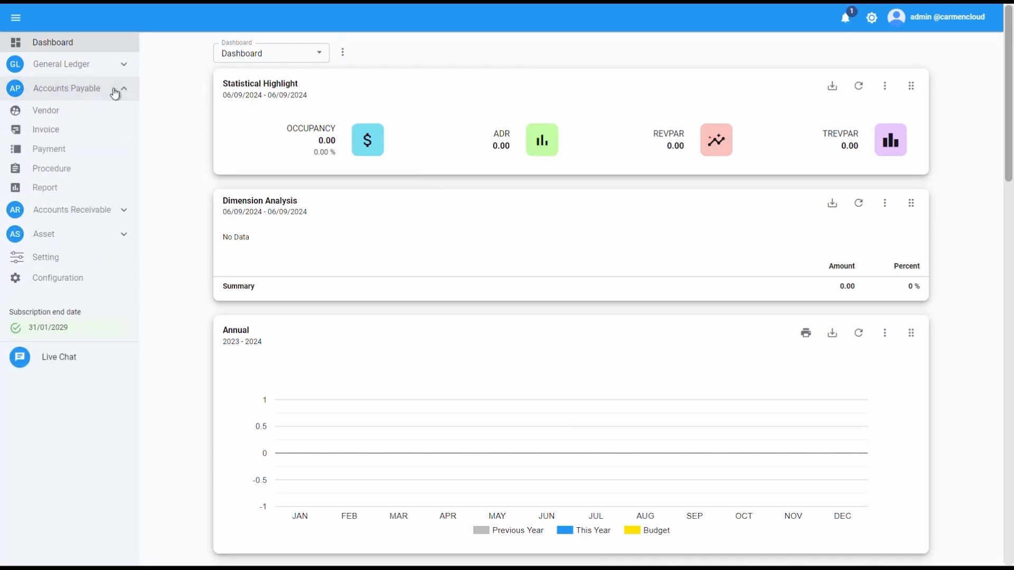
pyautogui.click(73, 155)
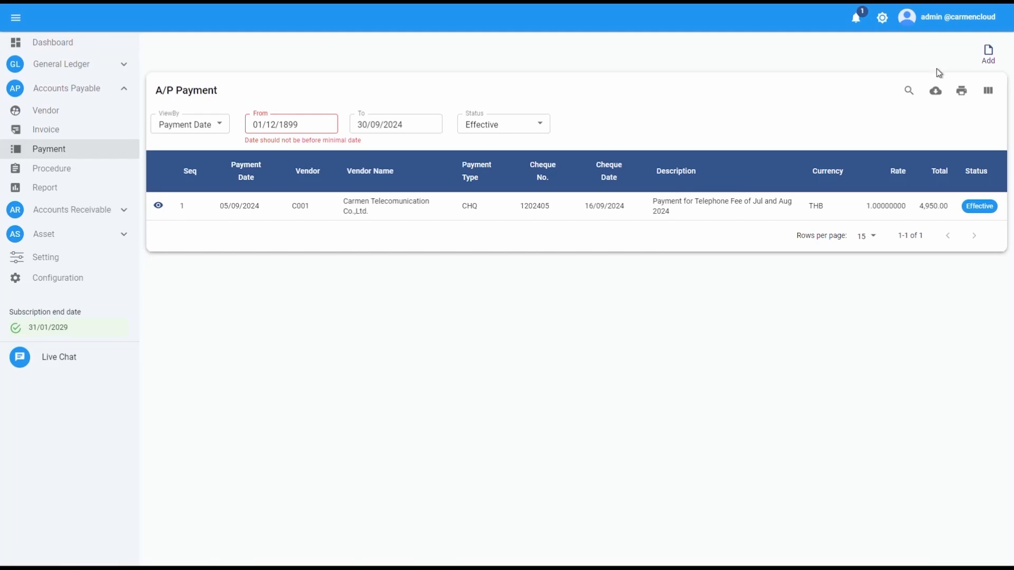
pyautogui.click(989, 58)
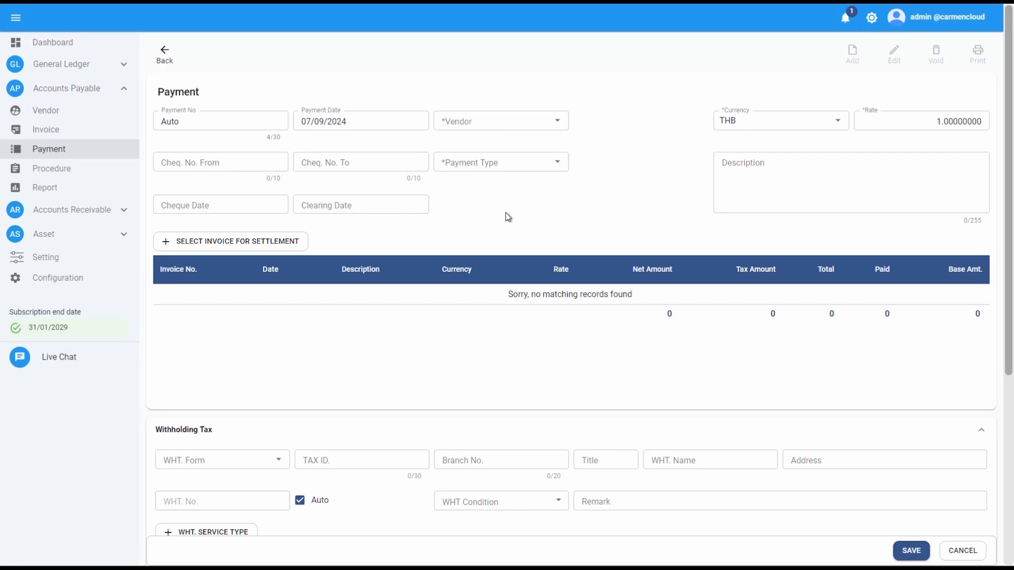
pyautogui.click(358, 121)
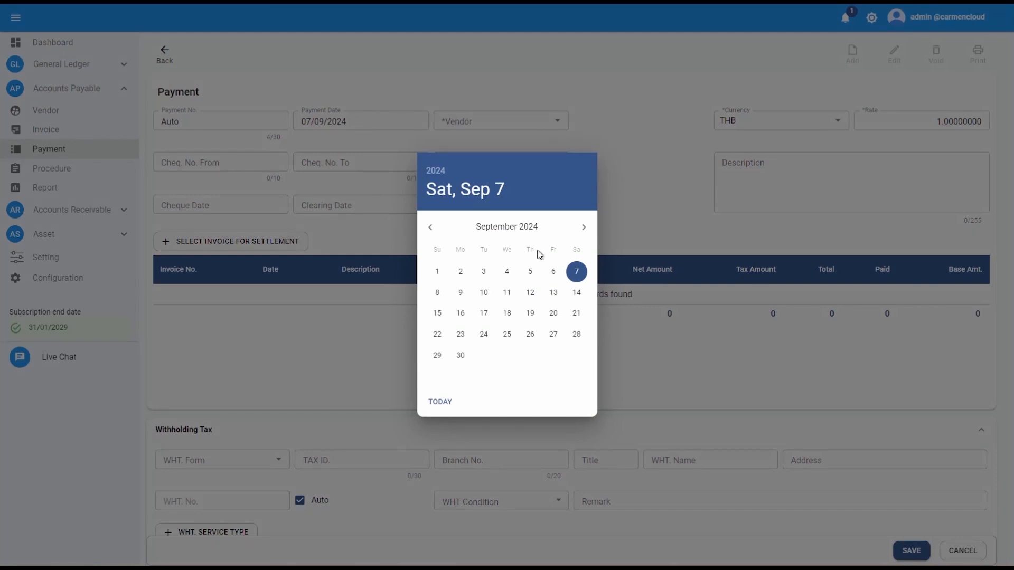
pyautogui.click(553, 272)
pyautogui.click(483, 121)
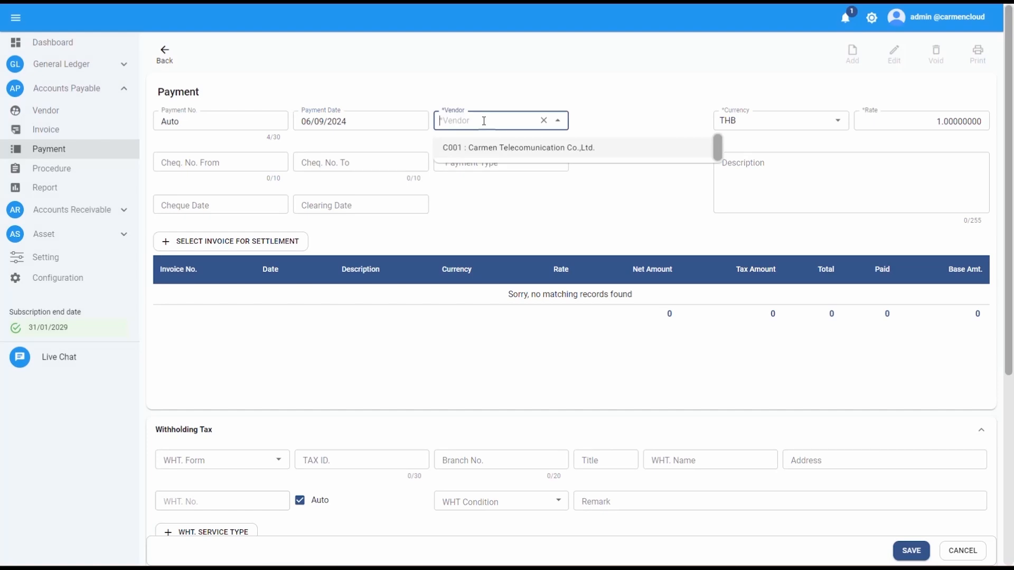
pyautogui.click(500, 155)
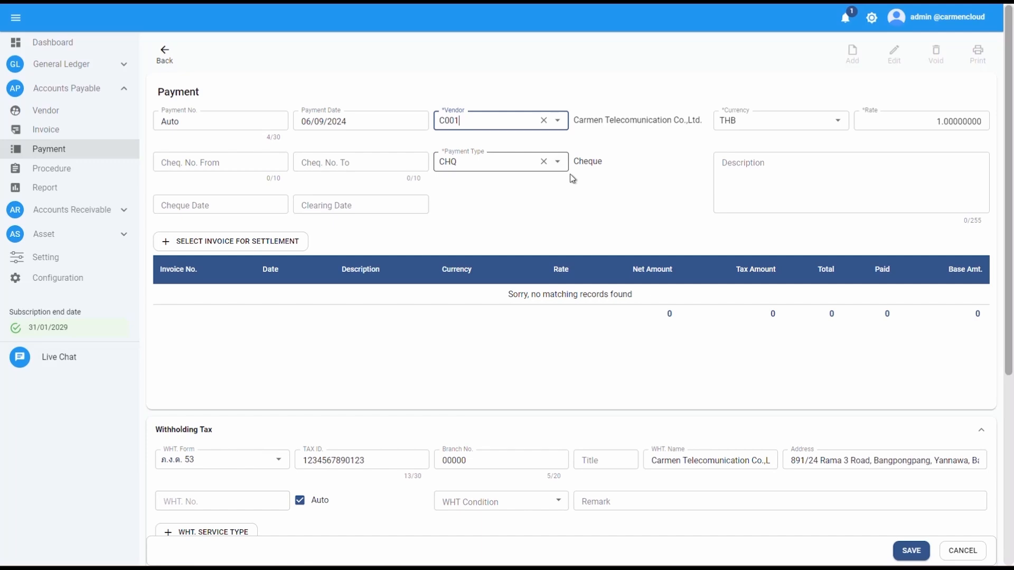
# - Enter starting cheque number 5401205, cheque date 17/09/2024 and the description "Payment after CN for Sep 2024"
pyautogui.click(194, 165)
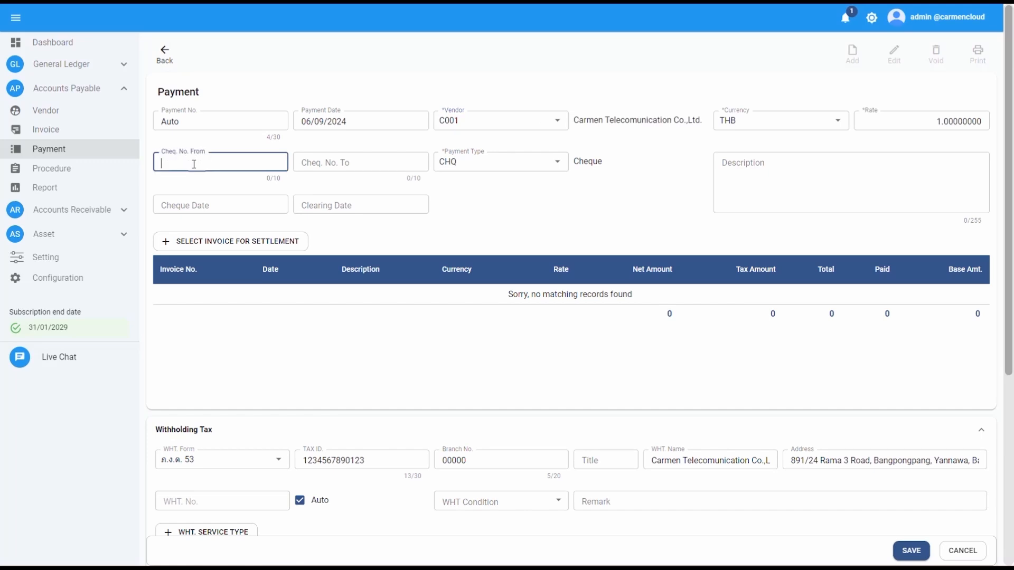
pyautogui.write('5401205')
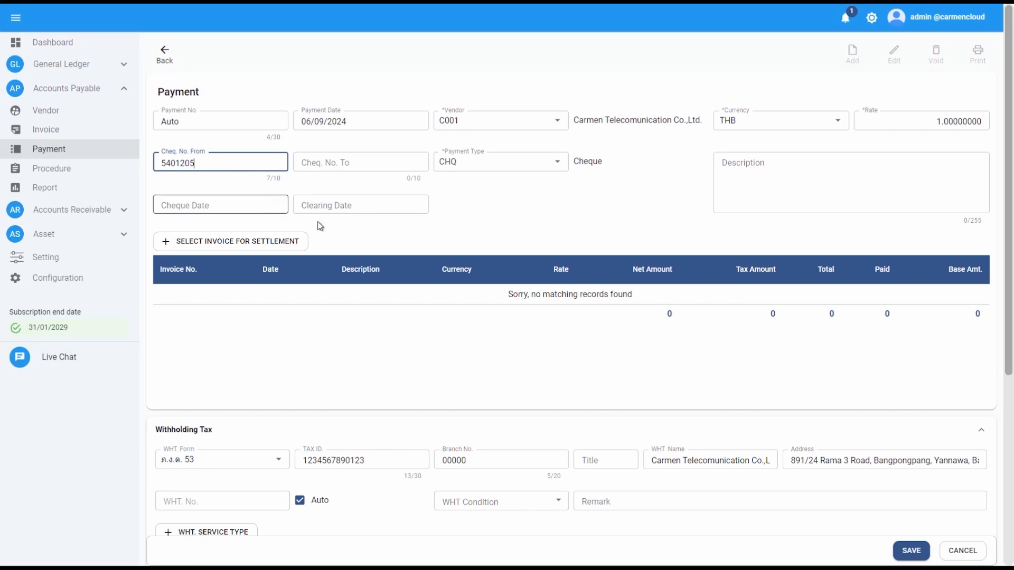
pyautogui.click(237, 205)
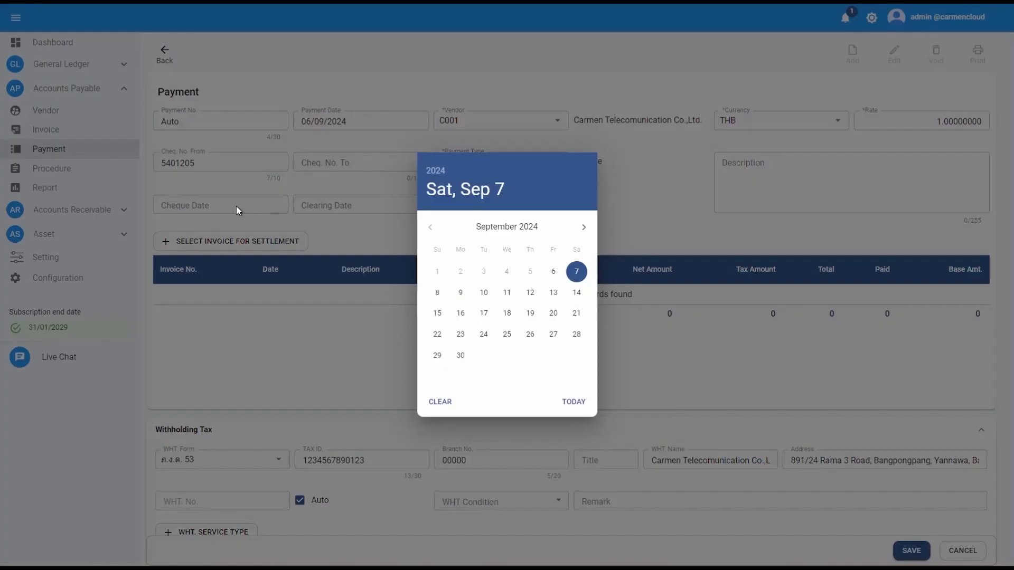
pyautogui.click(488, 316)
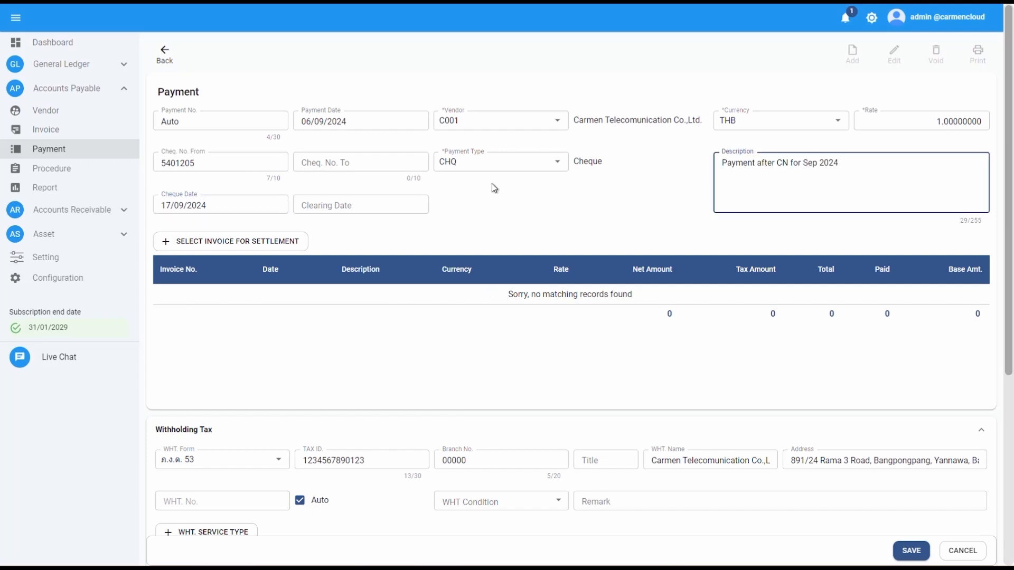
# - Add both IV24090001 invoices (Front Office and Sales) and credit note CN24090001 to the payment for settlement
pyautogui.click(224, 244)
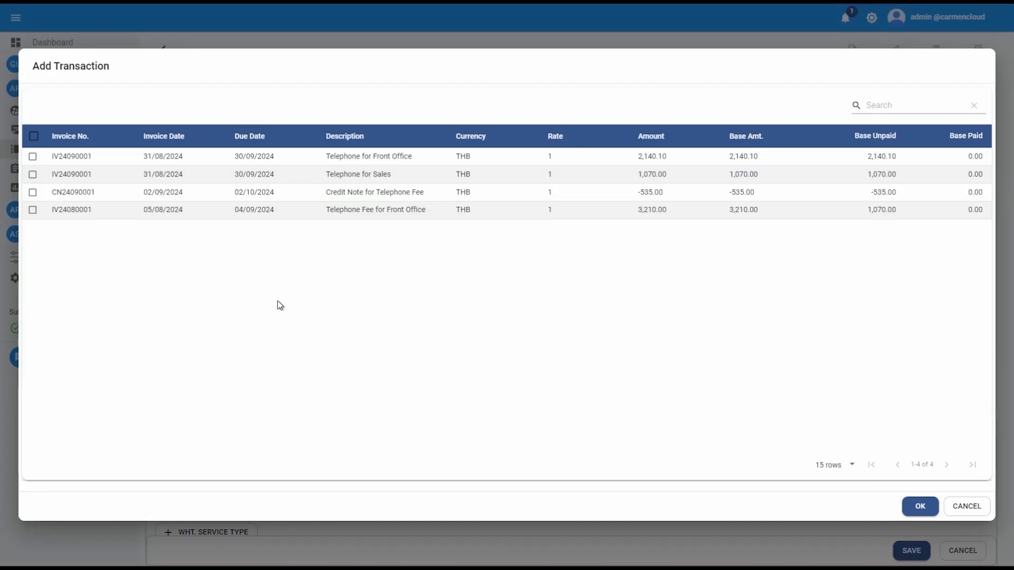
pyautogui.click(34, 157)
pyautogui.click(33, 175)
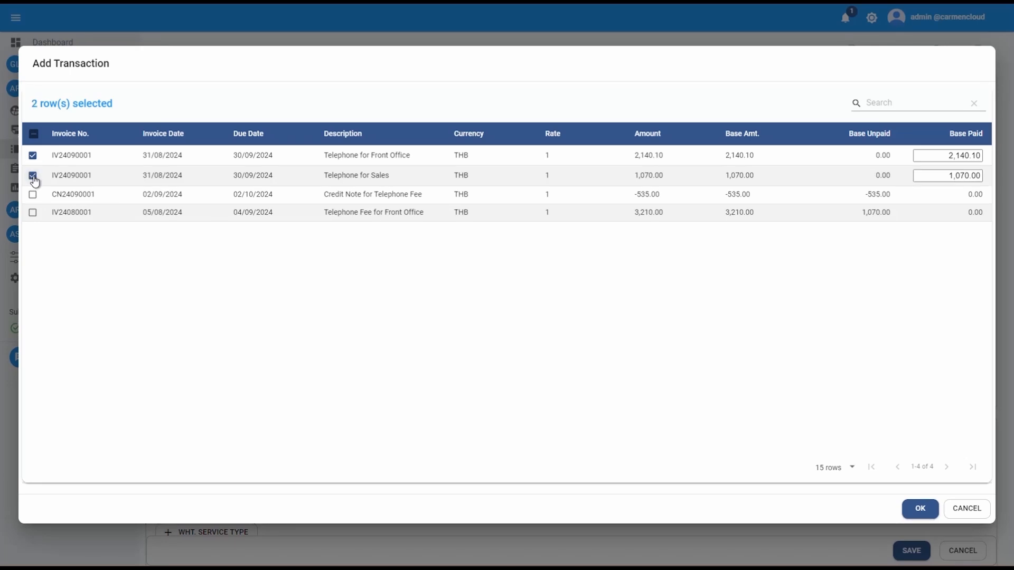
pyautogui.click(33, 195)
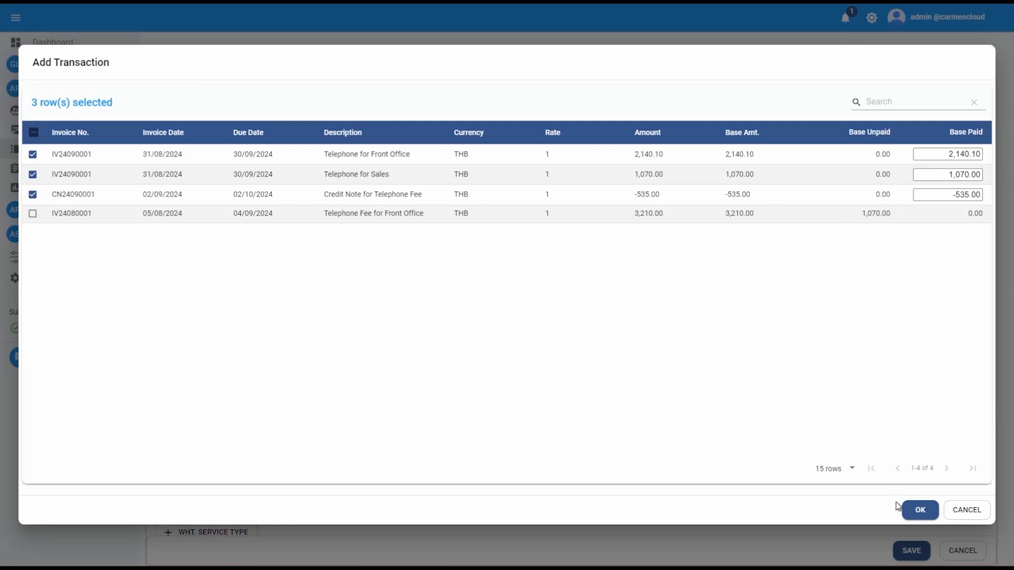
pyautogui.click(921, 511)
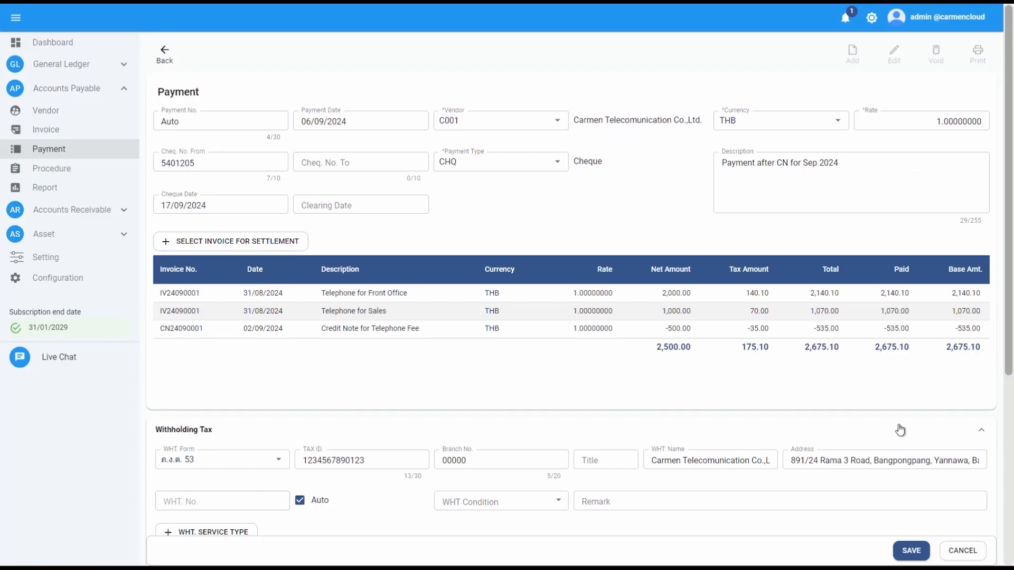
pyautogui.scroll(-2, 544, 359)
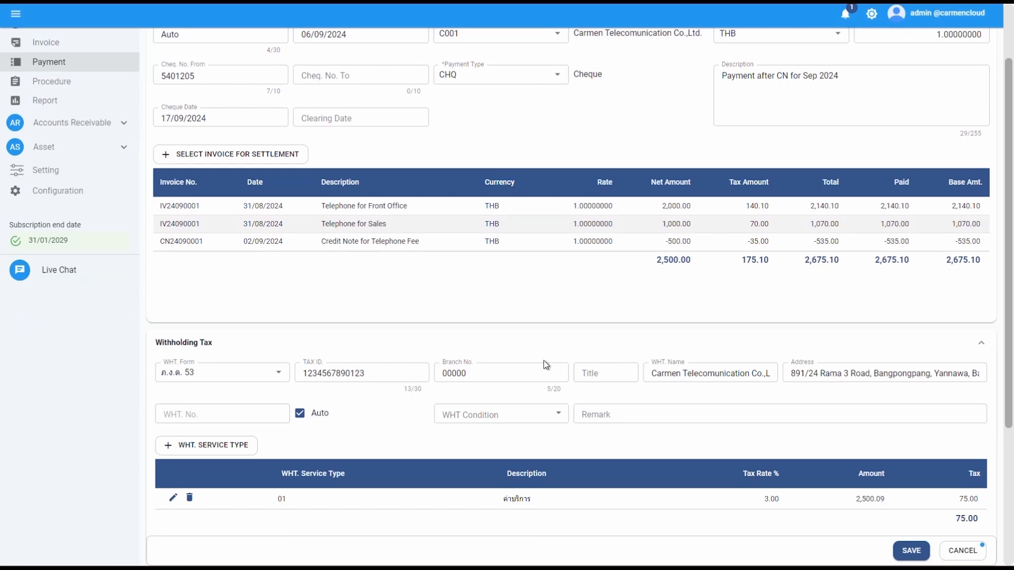
# - Set the withholding tax condition of the payment to "1 : หัก ณ ที่จ่าย"
pyautogui.scroll(-1, 543, 360)
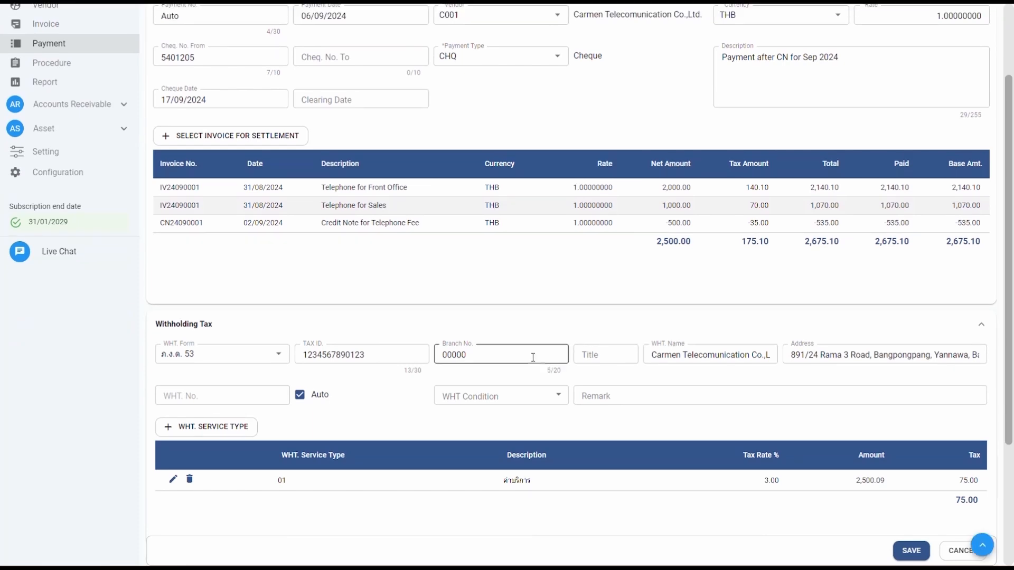
pyautogui.click(511, 403)
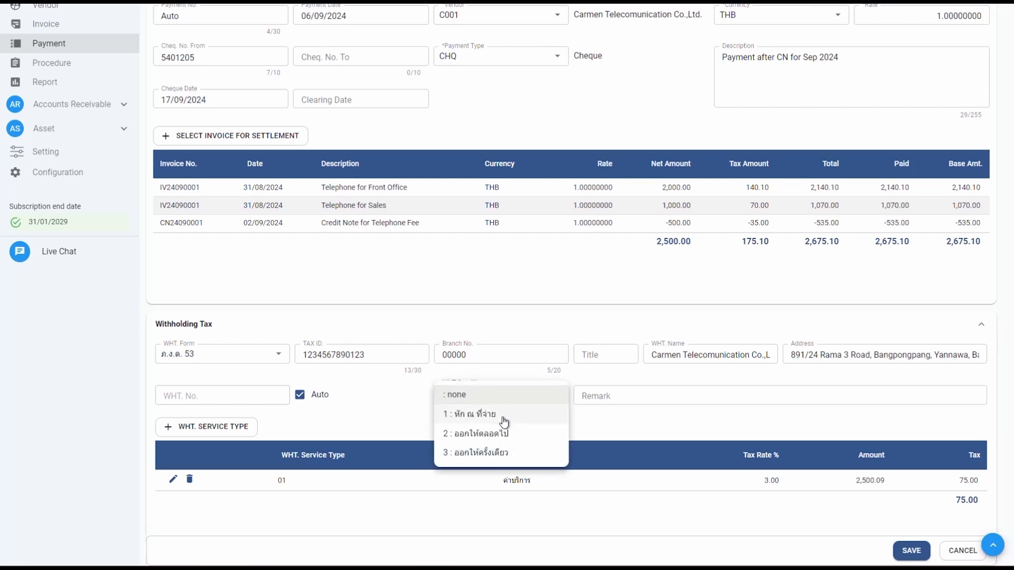
pyautogui.click(504, 418)
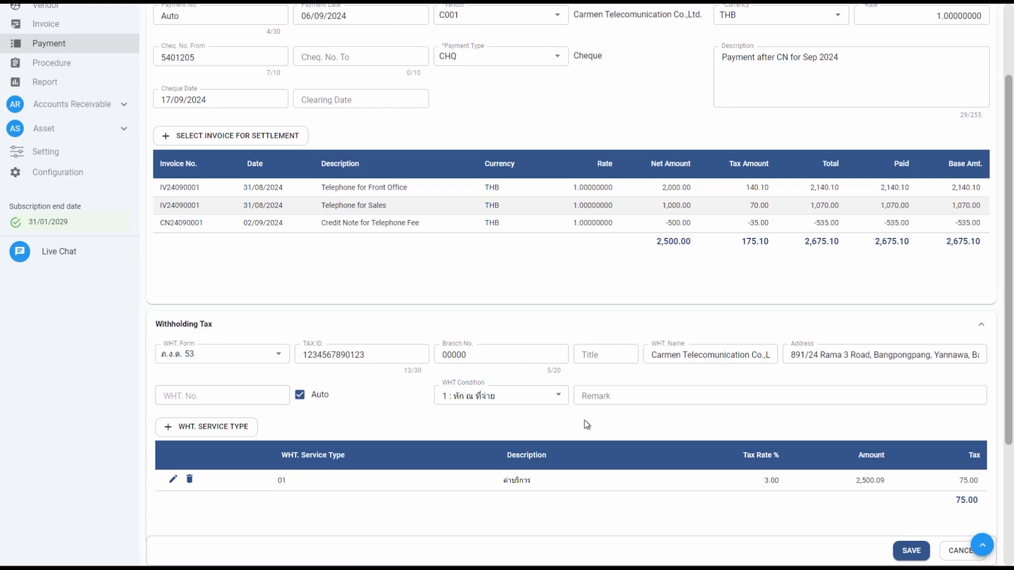
# - Save the credit note settlement payment and close the confirmation message
pyautogui.scroll(-3, 738, 421)
pyautogui.scroll(-5, 737, 422)
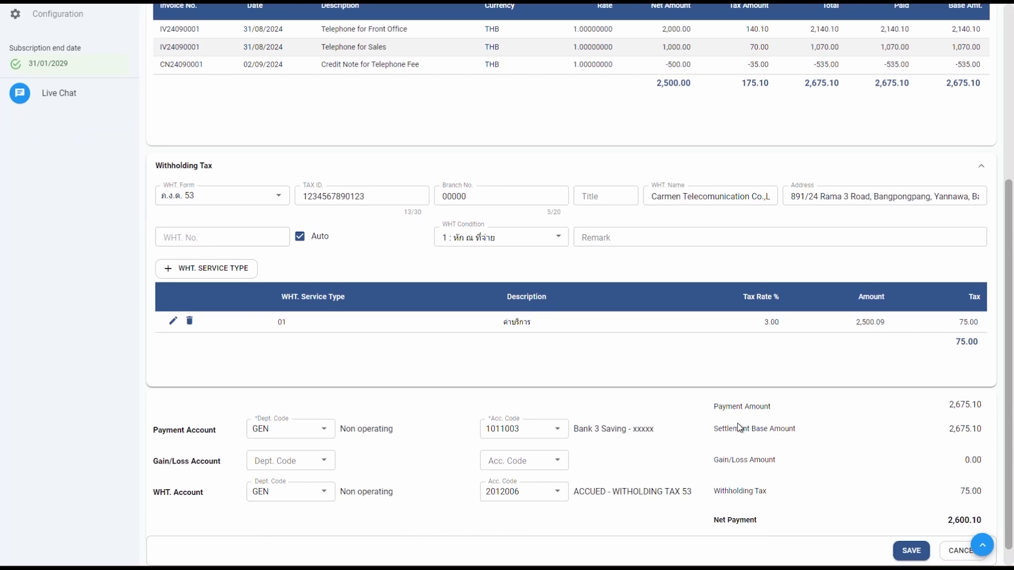
pyautogui.scroll(-1, 919, 552)
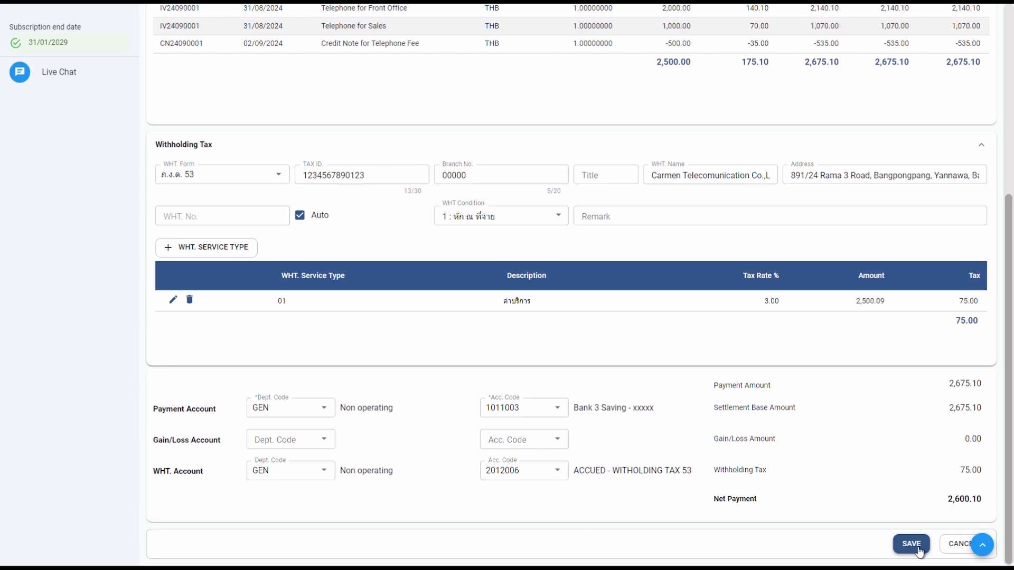
pyautogui.click(917, 549)
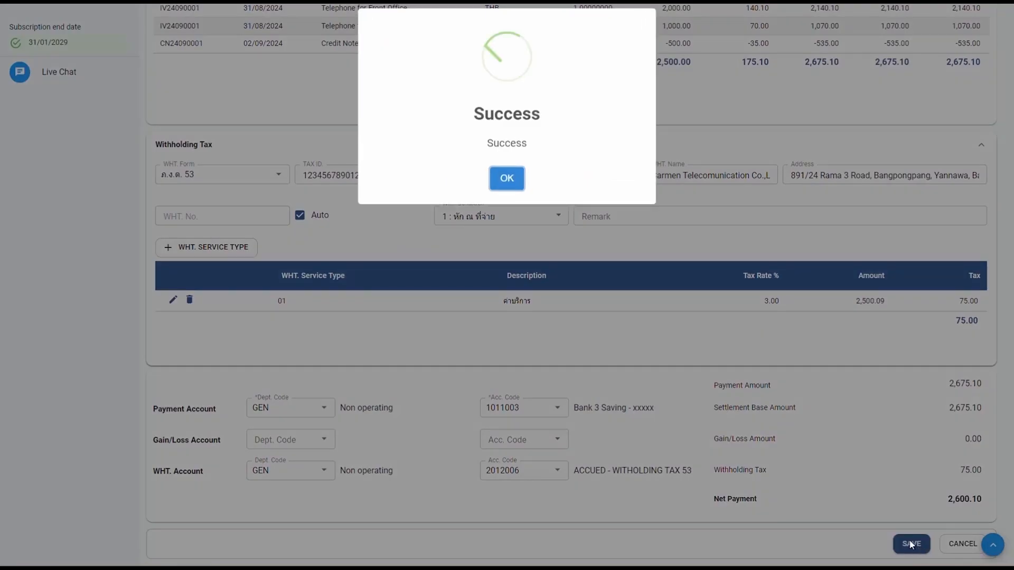
pyautogui.click(506, 179)
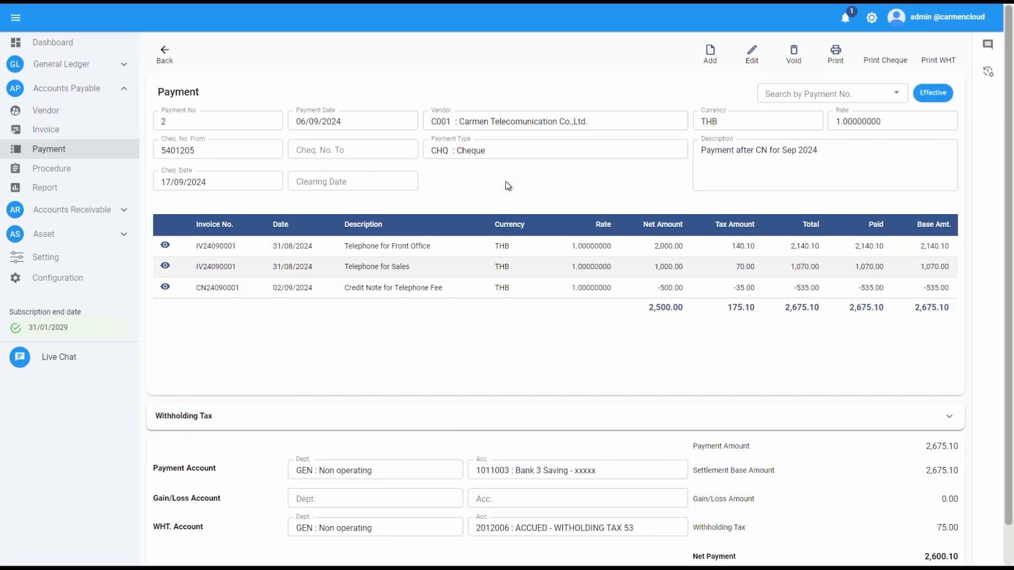